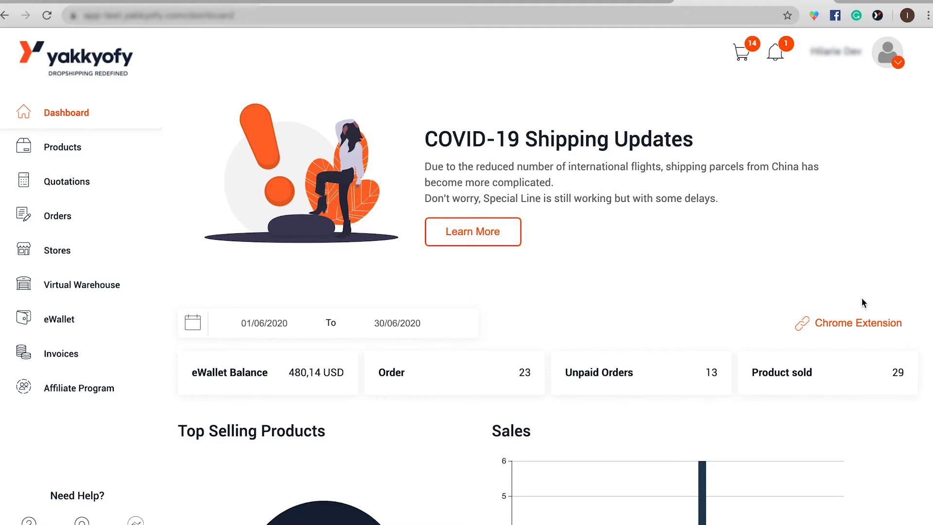
Open the Yakkyofy Products grid from the dashboard sidebar
left_click(63, 151)
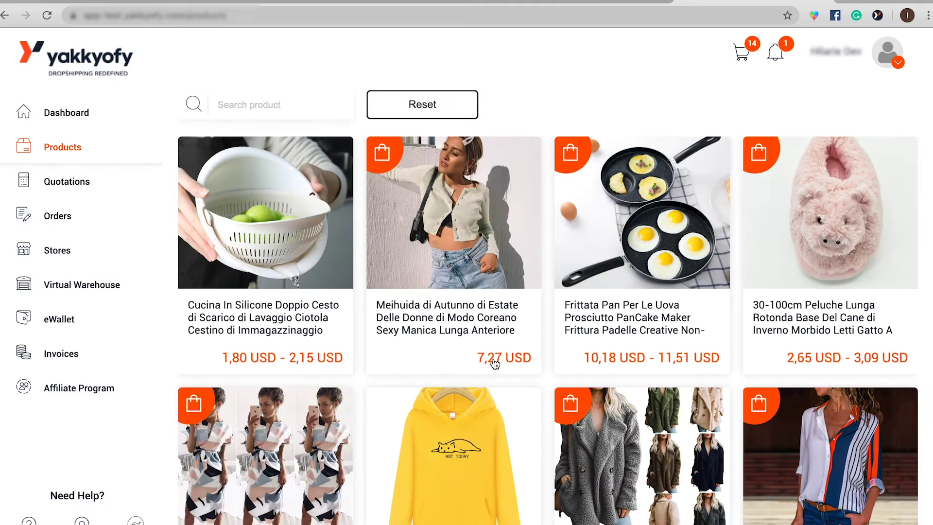
scroll(494, 357, "down", 2)
scroll(494, 361, "down", 5)
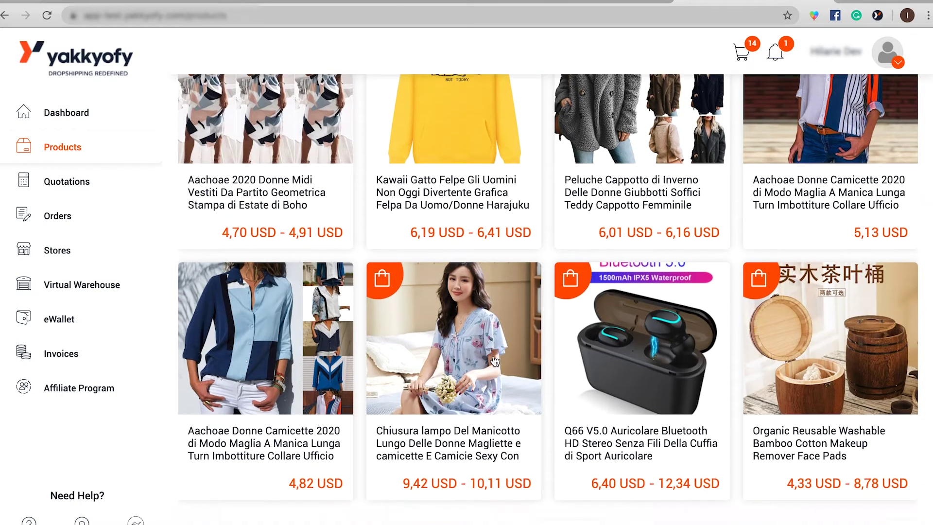
left_click(876, 16)
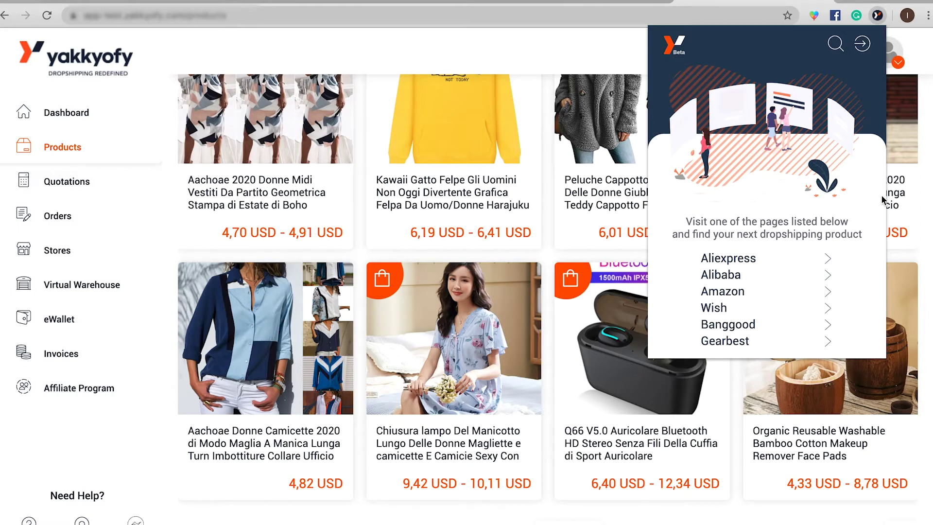
left_click(927, 149)
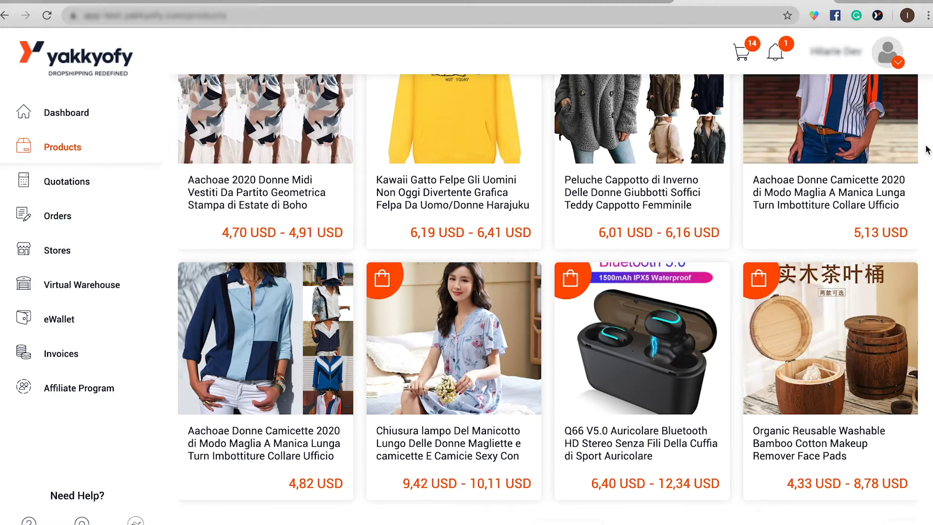
scroll(927, 149, "up", 6)
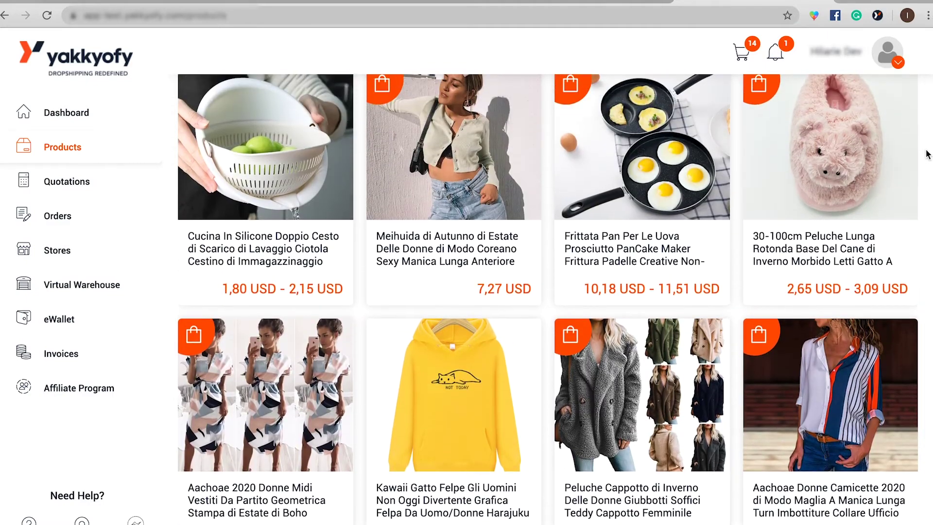
scroll(928, 155, "up", 2)
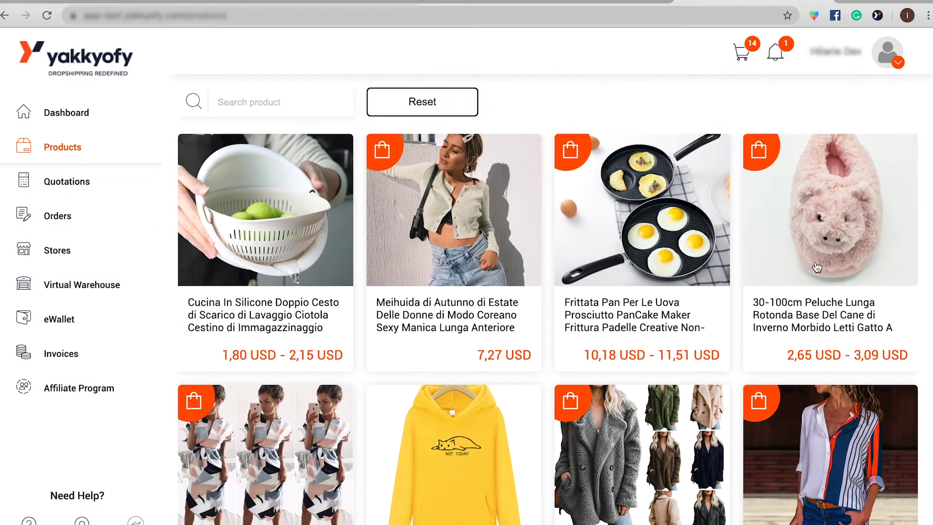
Open the pink Peluche slipper product, review its four variants, and start a Dropshipping import
left_click(802, 321)
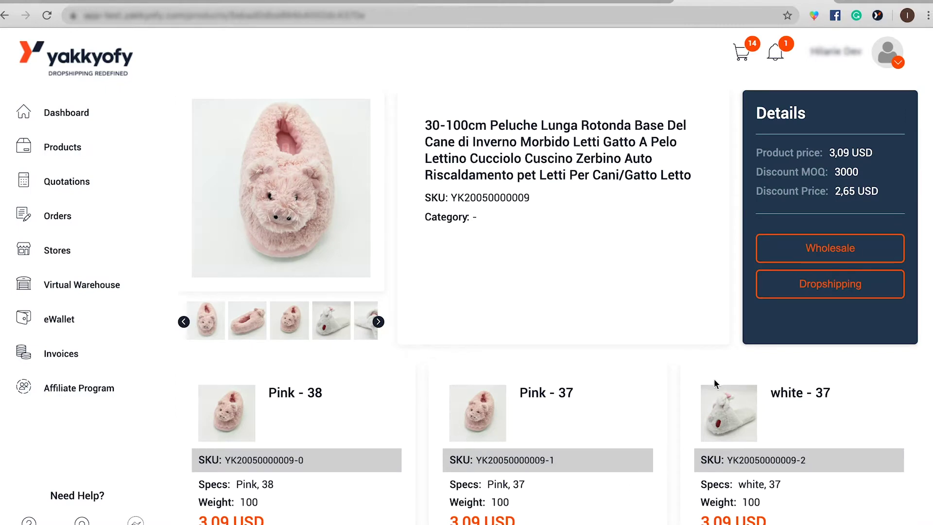
scroll(720, 319, "down", 5)
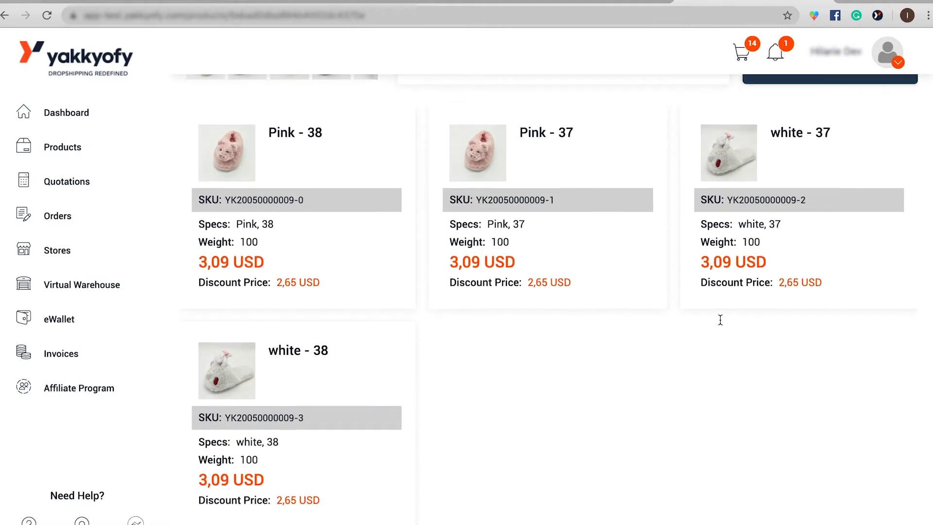
scroll(720, 319, "up", 5)
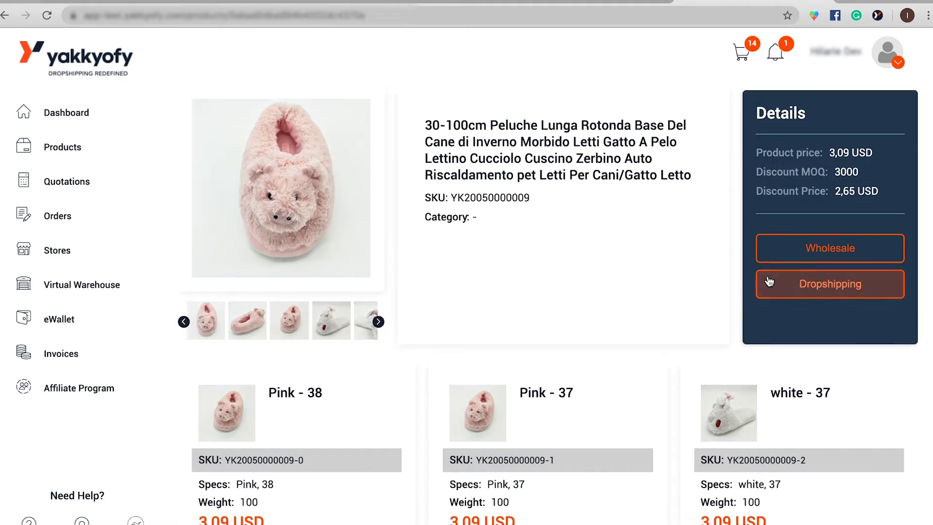
left_click(804, 290)
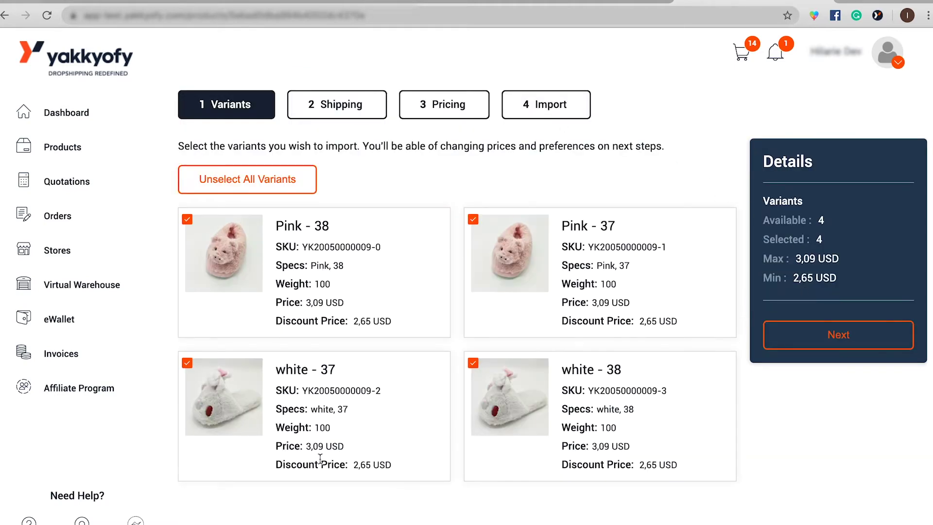
Keep all four slipper variants and the 12 default shipping countries, then reach 45% margin pricing
left_click(473, 363)
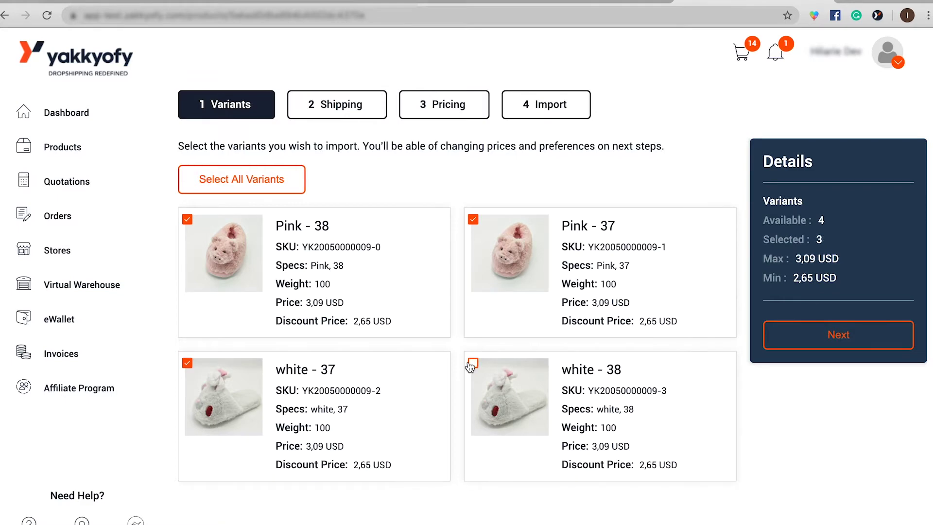
left_click(473, 363)
left_click(803, 333)
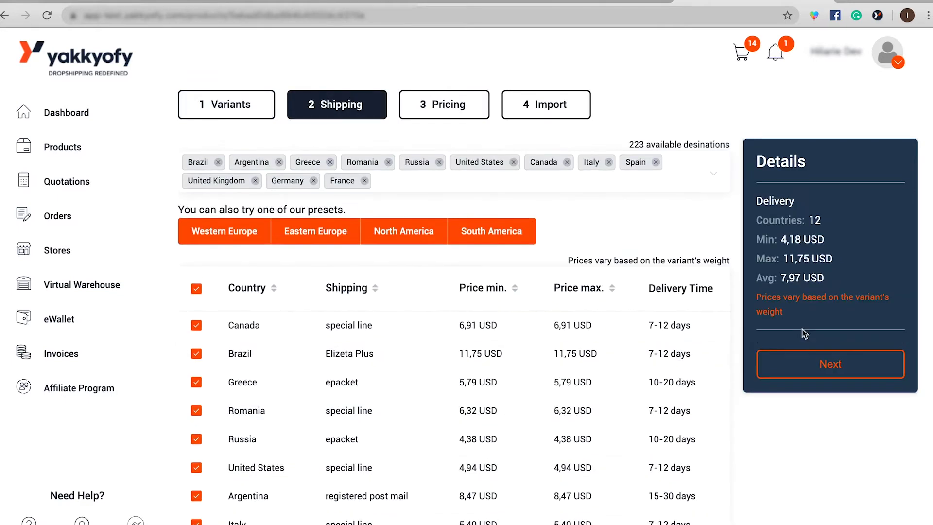
scroll(525, 426, "down", 2)
scroll(524, 425, "up", 2)
left_click(821, 365)
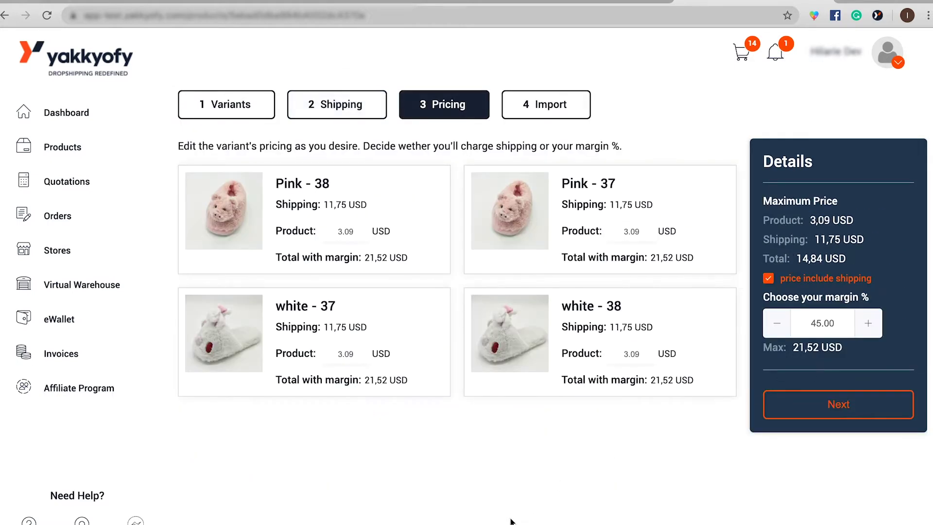
left_click(344, 231)
Advance to the Import step and review the product title and description
left_click(828, 410)
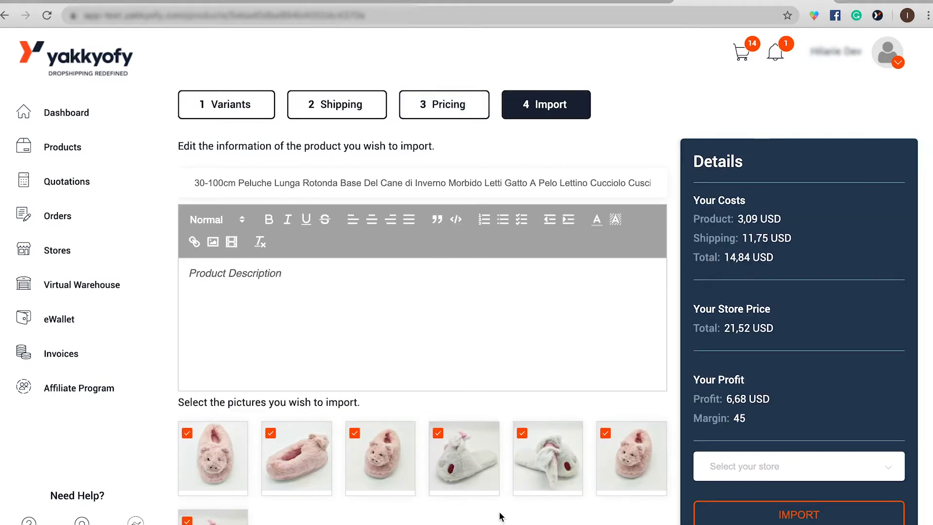
scroll(501, 515, "down", 2)
scroll(500, 514, "up", 3)
double_click(327, 183)
left_click(338, 338)
scroll(753, 411, "down", 2)
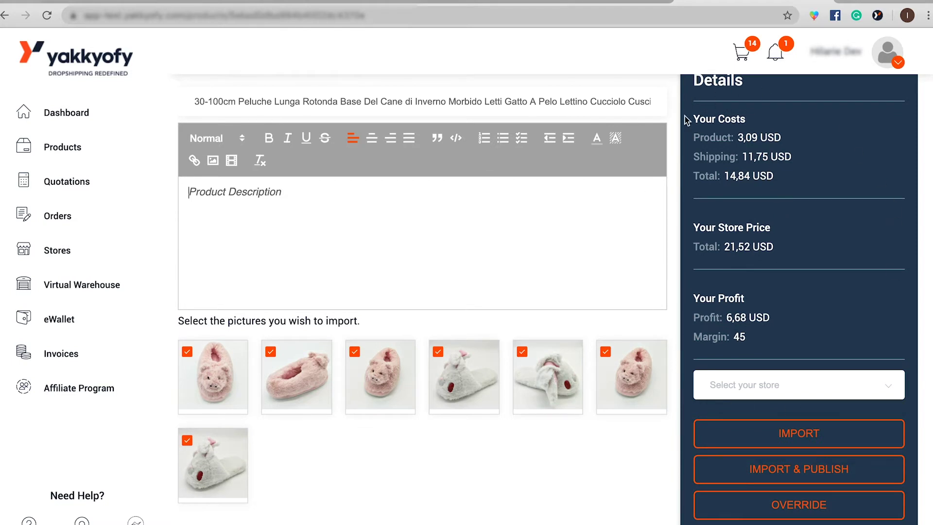
Select the third connected Shopify store as destination and choose OVERRIDE for an existing product
left_click(746, 387)
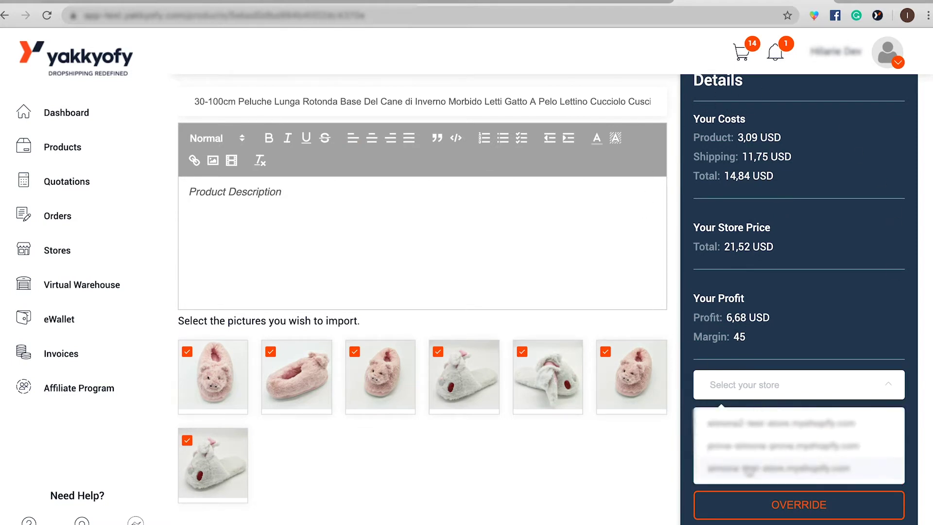
left_click(748, 469)
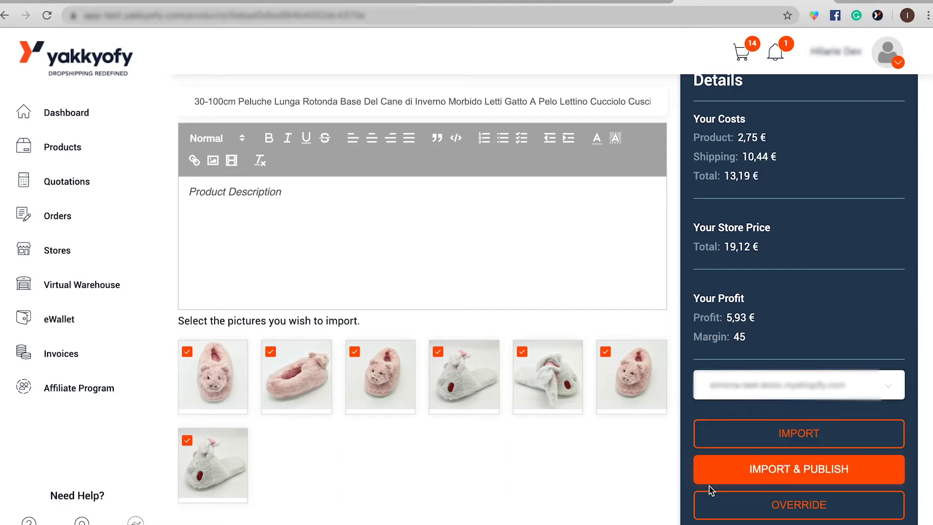
left_click(737, 505)
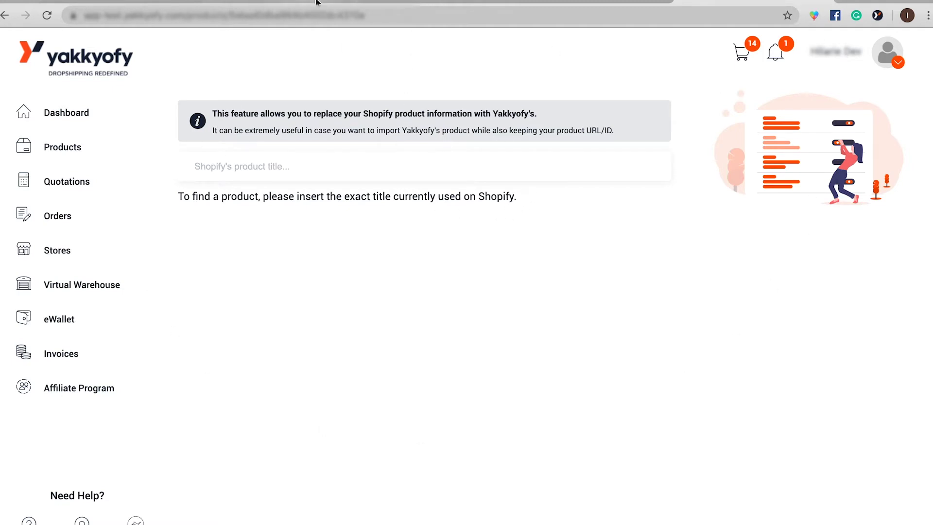
Paste the Shopify title 'Overly cute Peluche slippers' into the override search and select the match
left_click(426, 1)
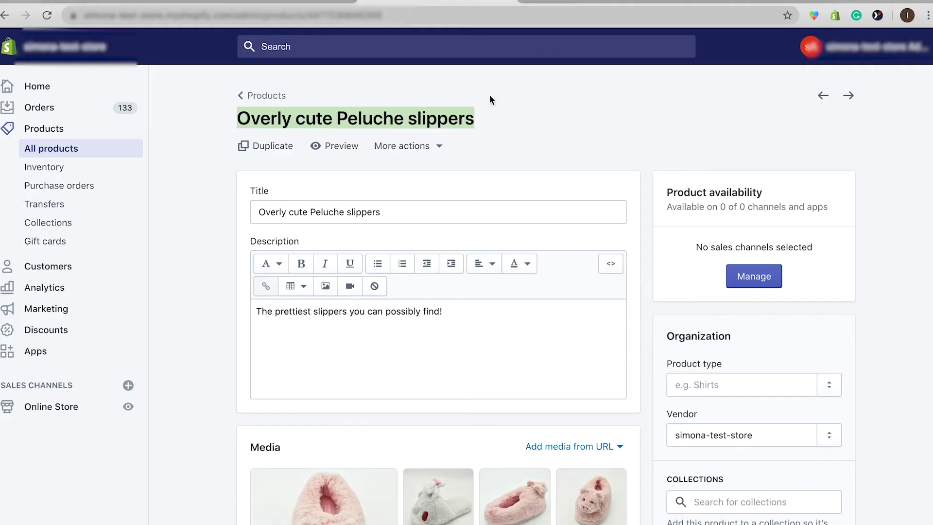
left_click(729, 2)
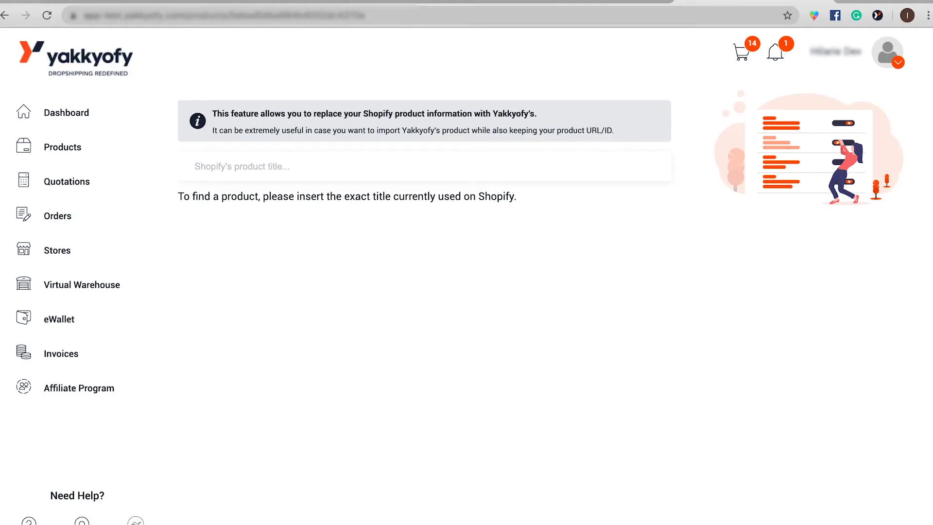
left_click(367, 167)
type("Overly cute Peluche slippers")
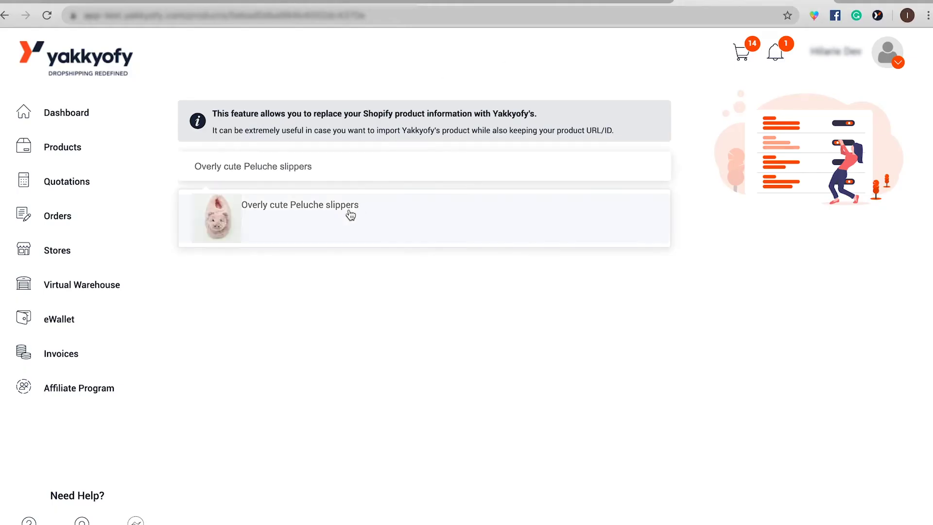
left_click(348, 212)
scroll(272, 437, "down", 1)
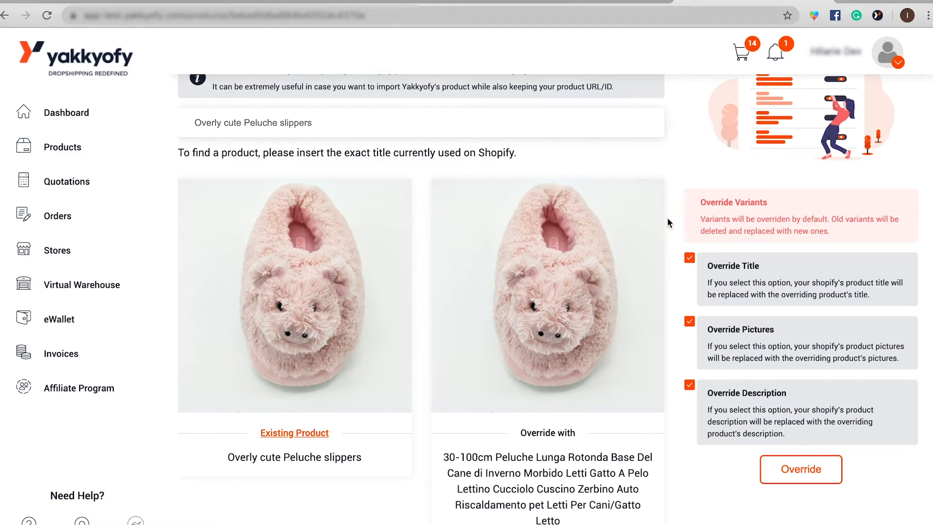
Untick Override Title, Override Pictures and Override Description, then run the override
left_click(690, 258)
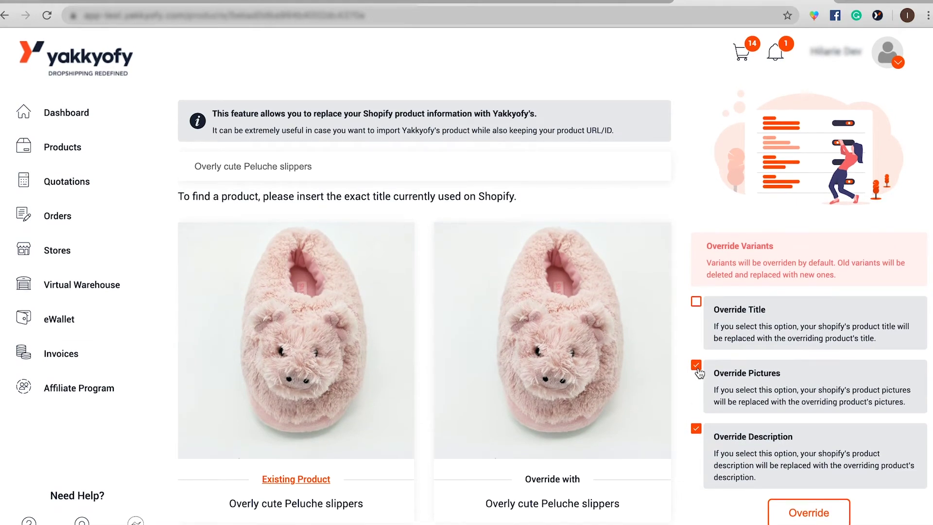
left_click(697, 366)
left_click(696, 432)
left_click(697, 302)
left_click(689, 366)
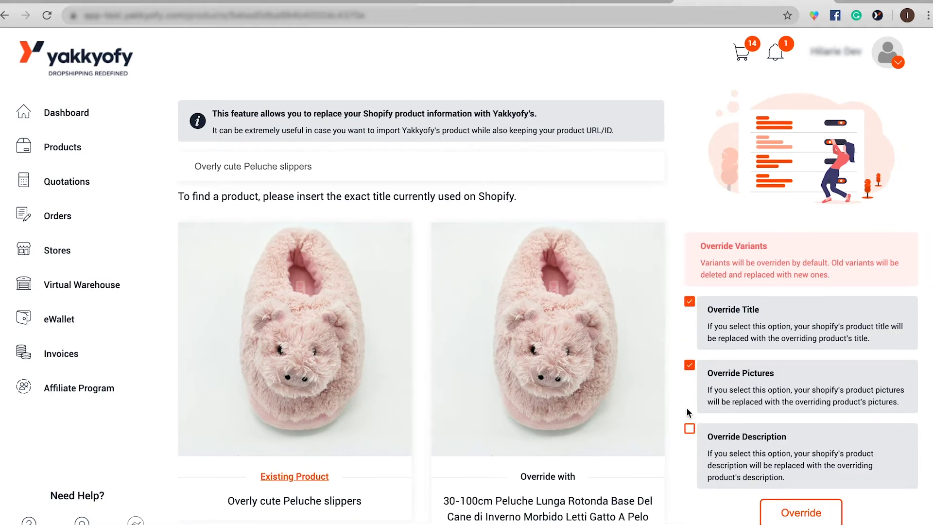
left_click(689, 429)
left_click(689, 302)
left_click(695, 365)
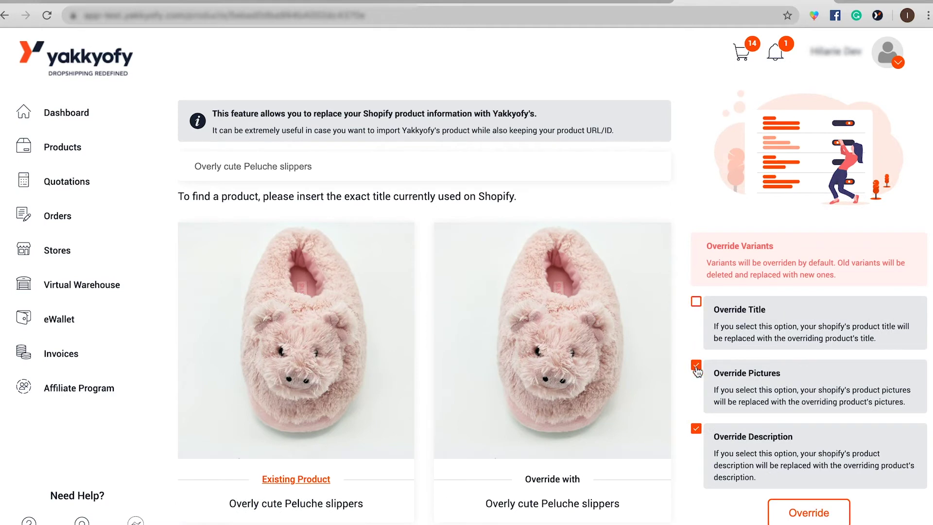
left_click(697, 431)
left_click(805, 517)
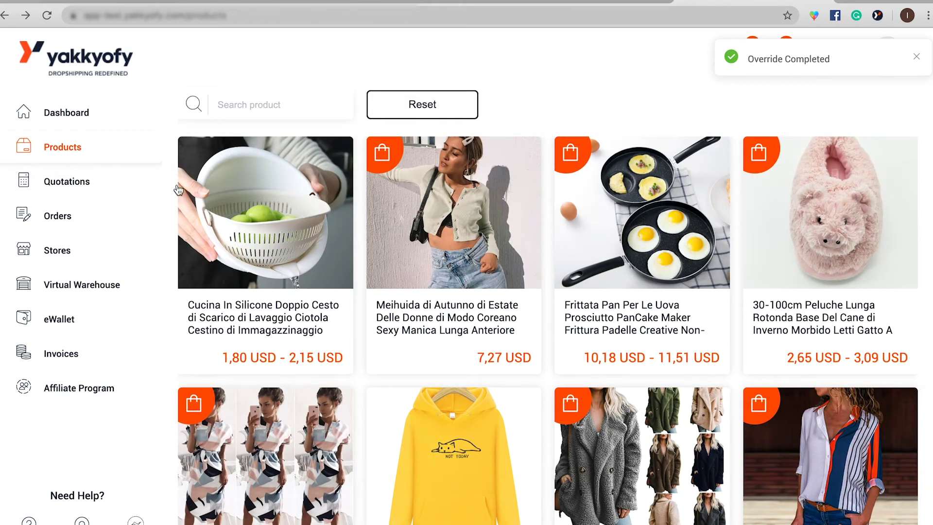
Go from Orders through Dashboard back to the Products catalogue
left_click(56, 216)
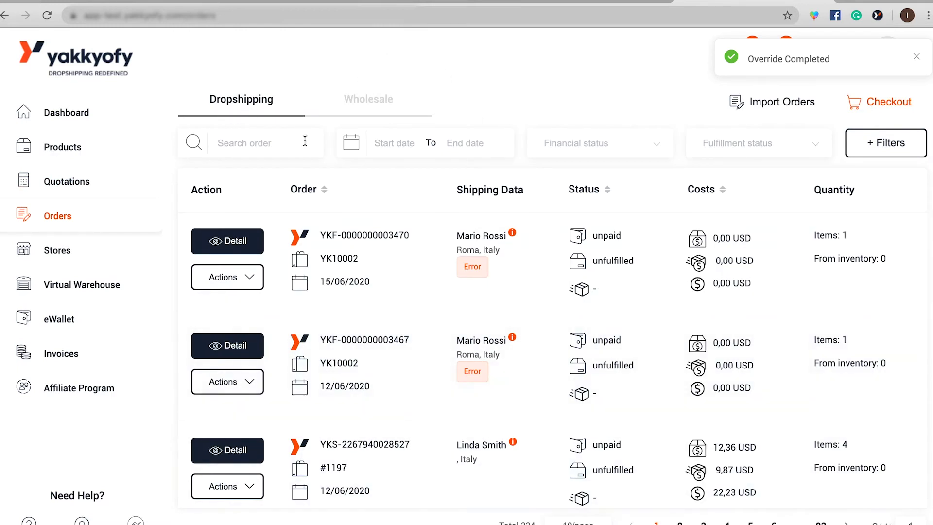
left_click(86, 115)
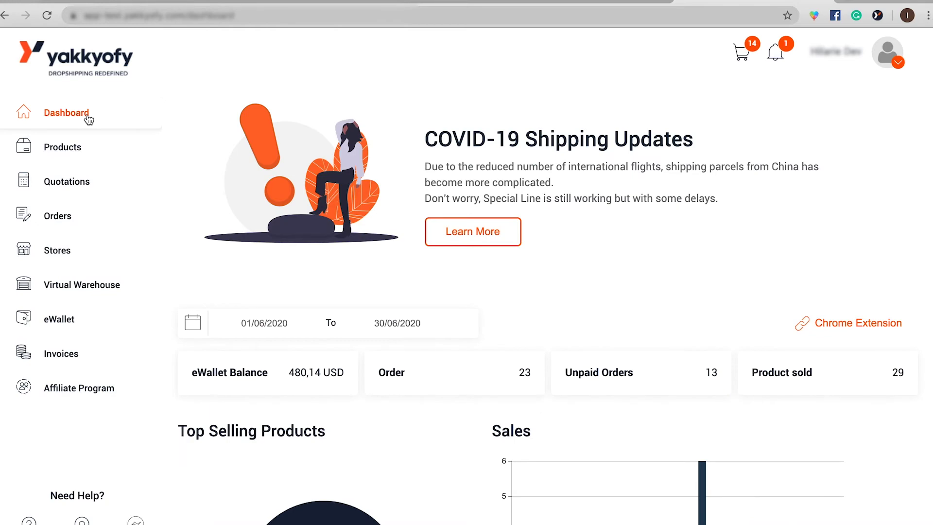
left_click(80, 151)
Open the pig slipper and step through Variants, Shipping, Pricing and Import of its dropshipping import
left_click(845, 324)
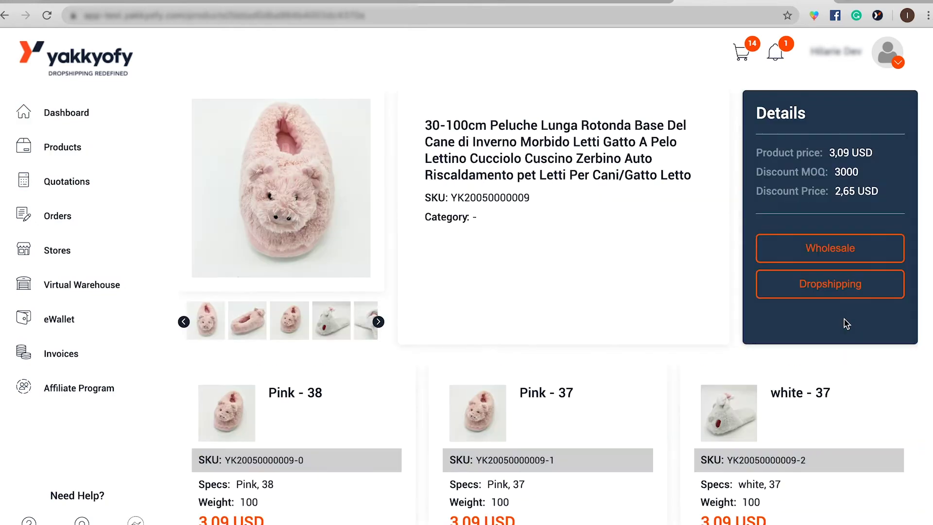
left_click(840, 284)
left_click(832, 334)
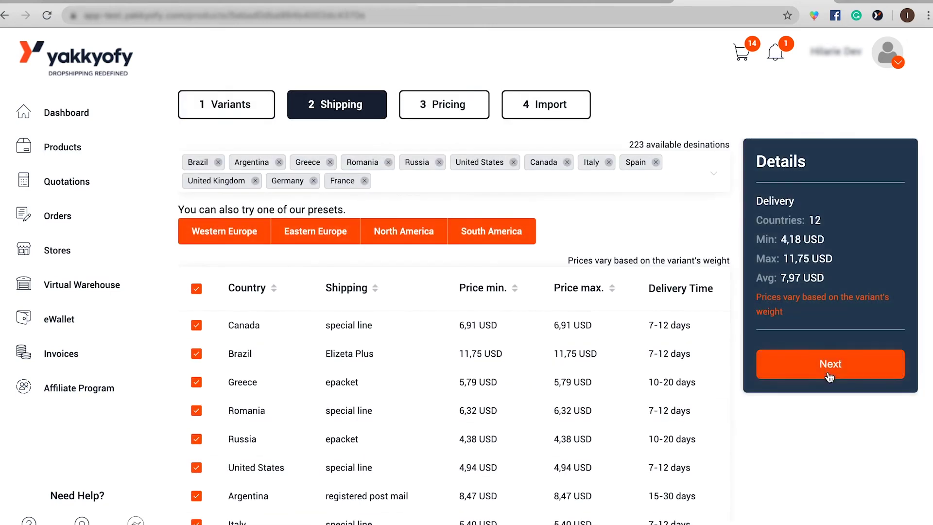
left_click(829, 377)
left_click(834, 406)
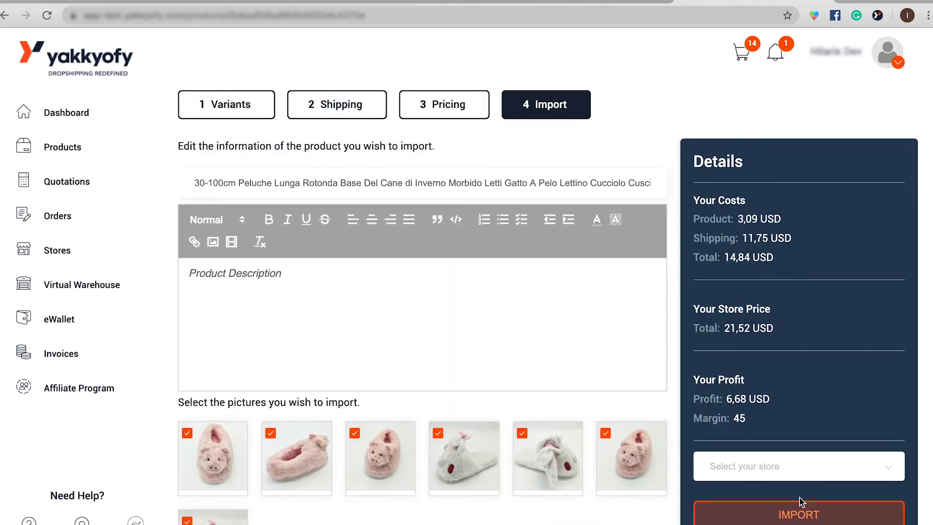
Return to the Variants step and highlight the Pink - 38 and white - 37 SKUs
left_click(239, 104)
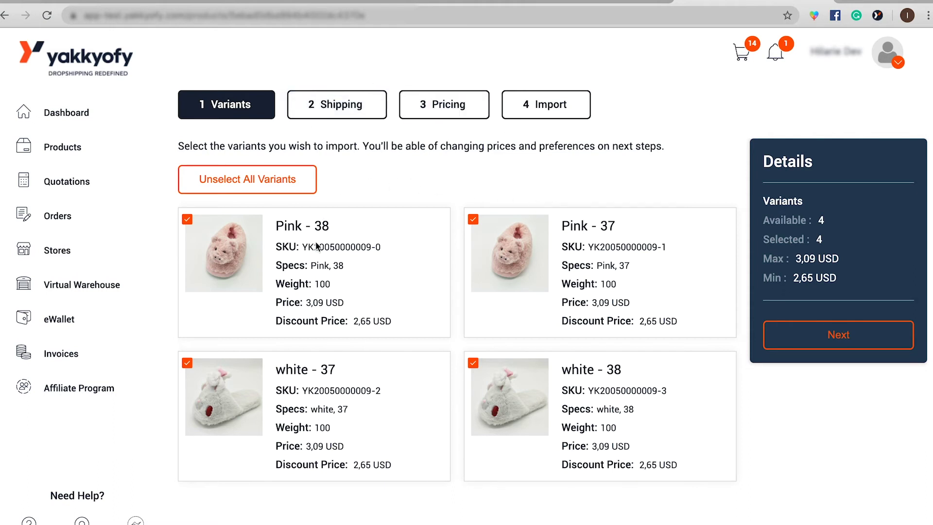
left_click_drag(302, 247, 386, 247)
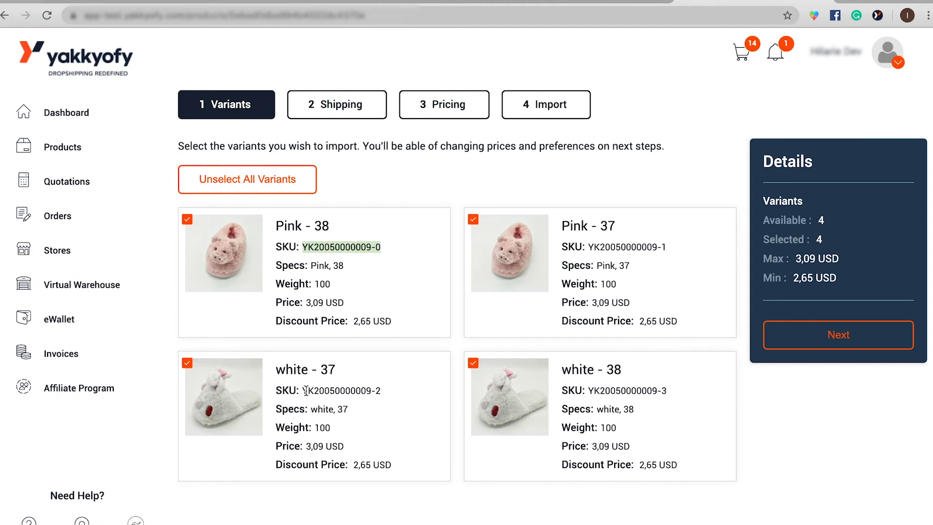
left_click_drag(303, 390, 402, 389)
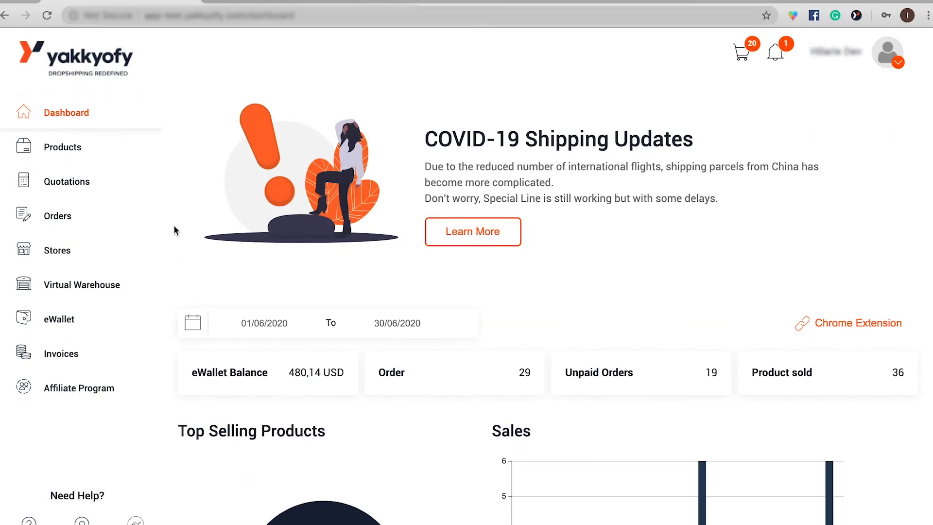
left_click(62, 145)
left_click(813, 181)
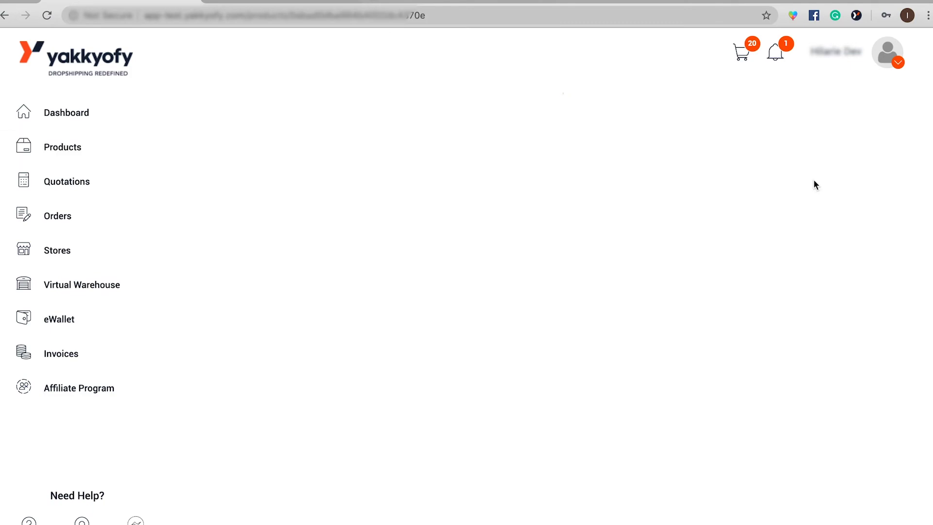
scroll(685, 359, "down", 5)
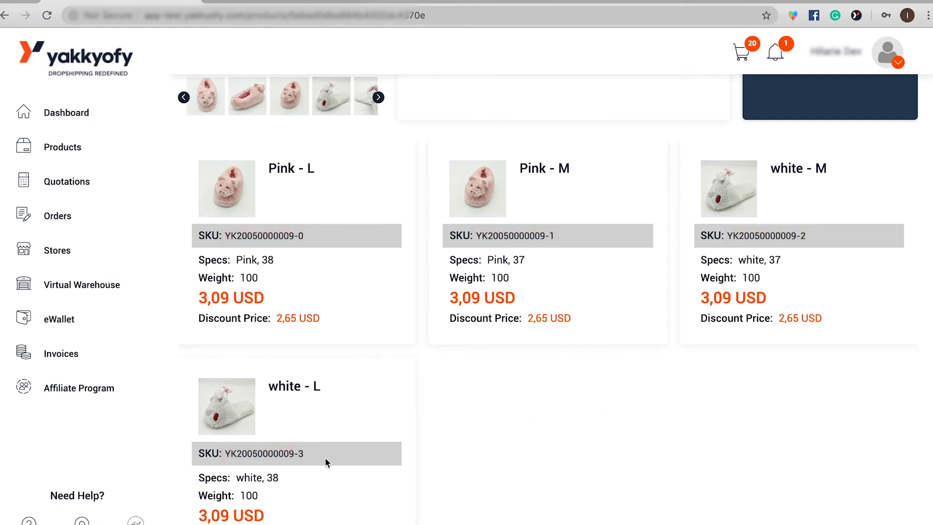
left_click_drag(326, 456, 225, 446)
key("ctrl+Tab")
scroll(464, 360, "down", 10)
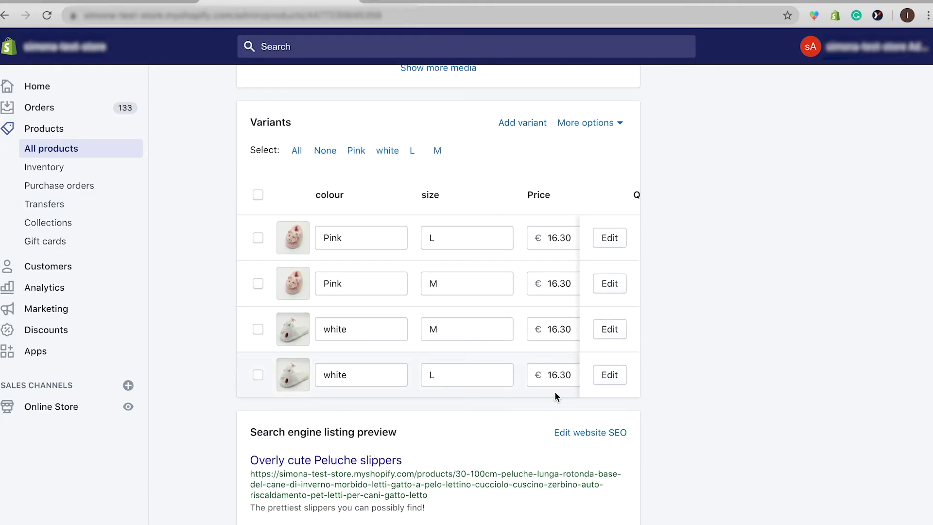
scroll(555, 392, "right", 5)
left_click(520, 377)
double_click(521, 378)
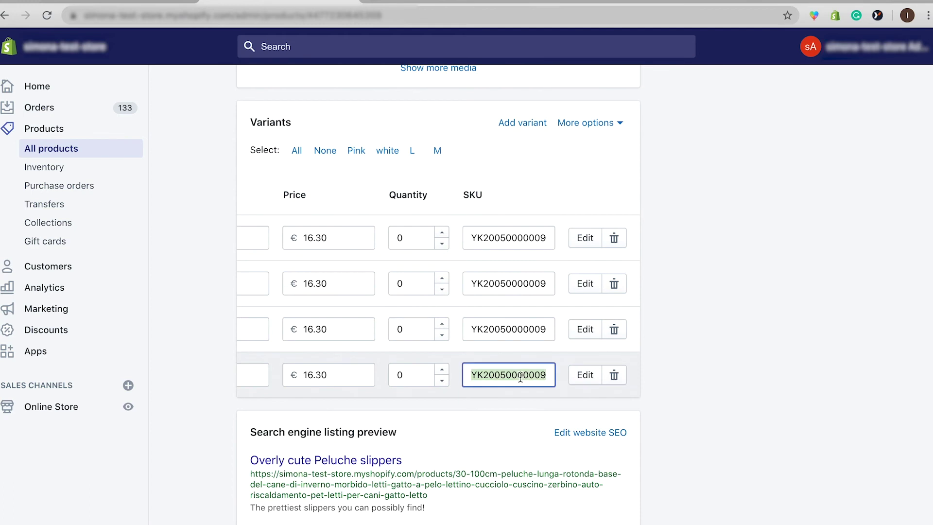
key("Right")
type("-3")
key("Home")
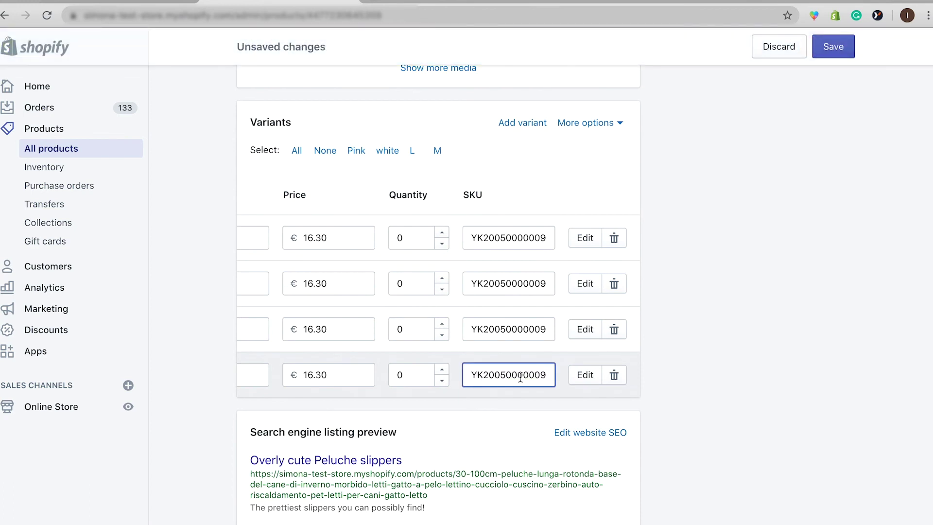
scroll(450, 304, "left", 5)
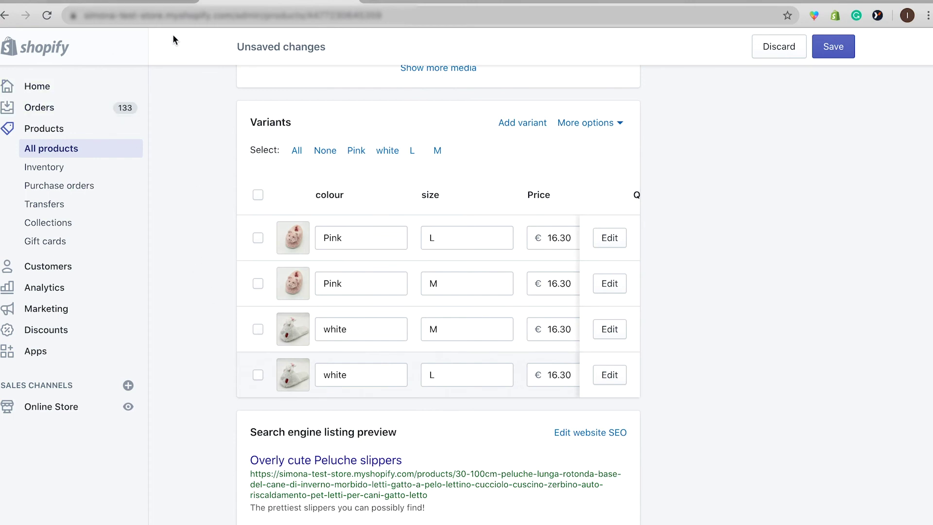
Compare the SKUs against Yakkyofy and save the Shopify product
left_click(160, 1)
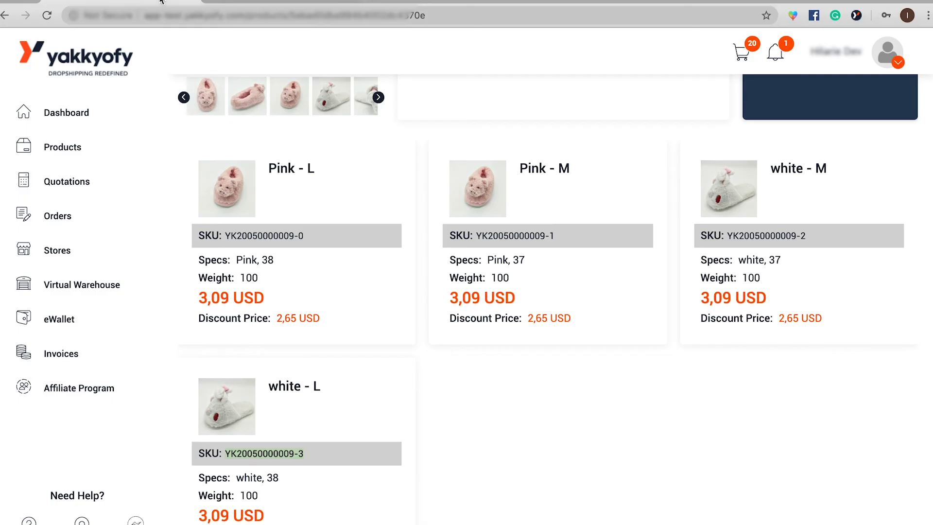
scroll(371, 475, "down", 1)
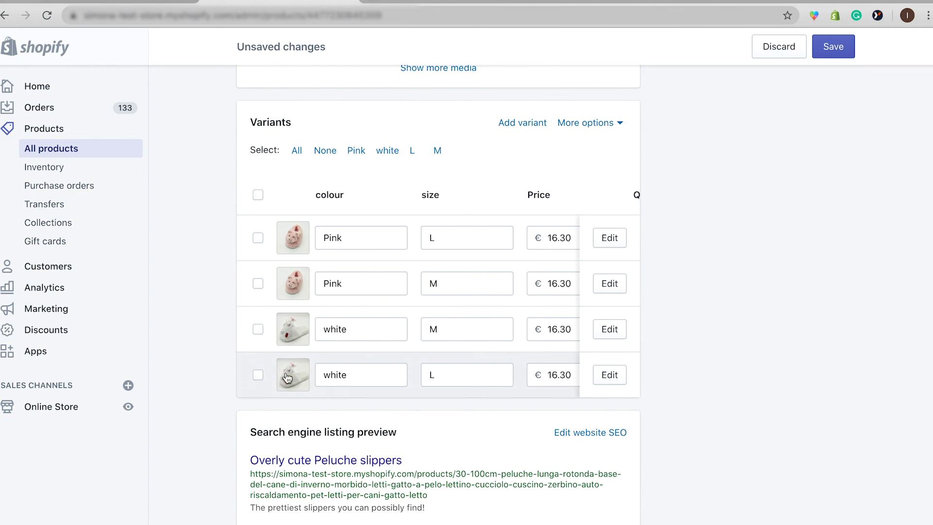
left_click(837, 56)
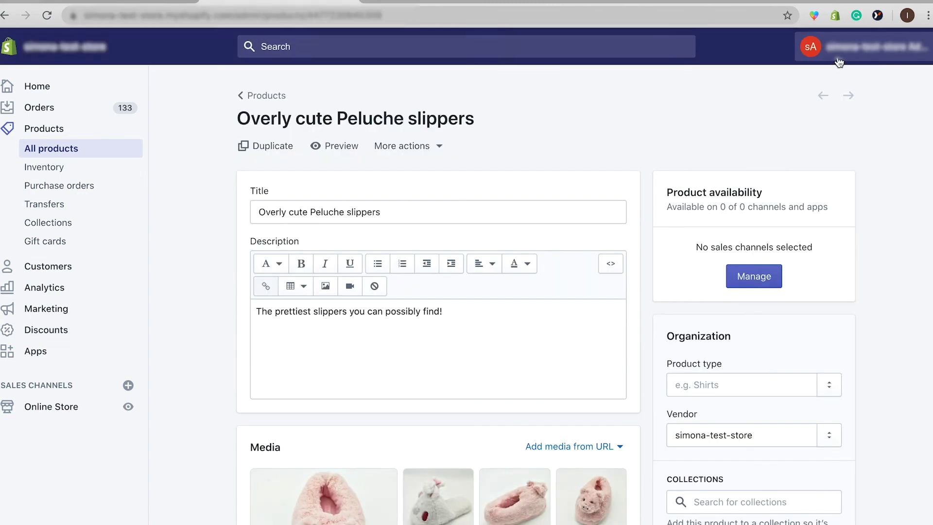